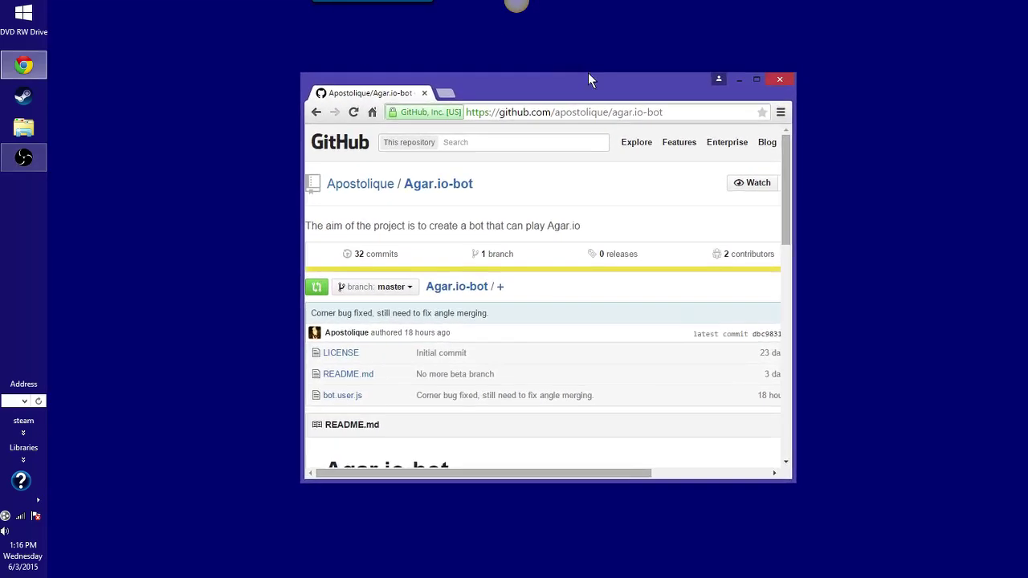
- Move and maximize the Chrome window showing the Agar.io-bot repository page
{"action": "left_click_drag", "start_coordinate": [588, 8], "coordinate": [633, 136]}
{"action": "double_click", "coordinate": [632, 136]}
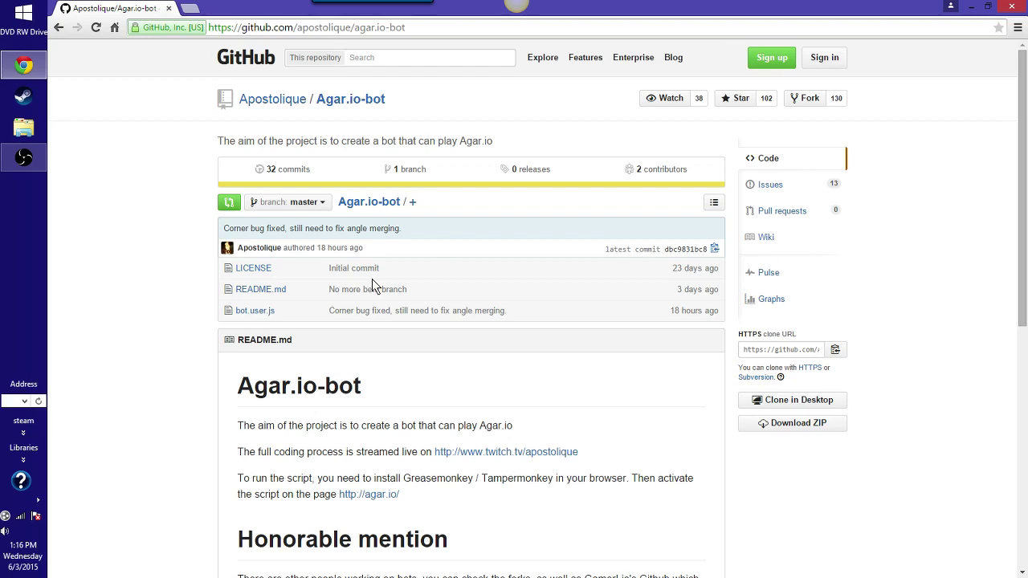
- Download bot.user.js as Raw and keep it, saving it as bot (2).user.js
{"action": "left_click", "coordinate": [268, 312]}
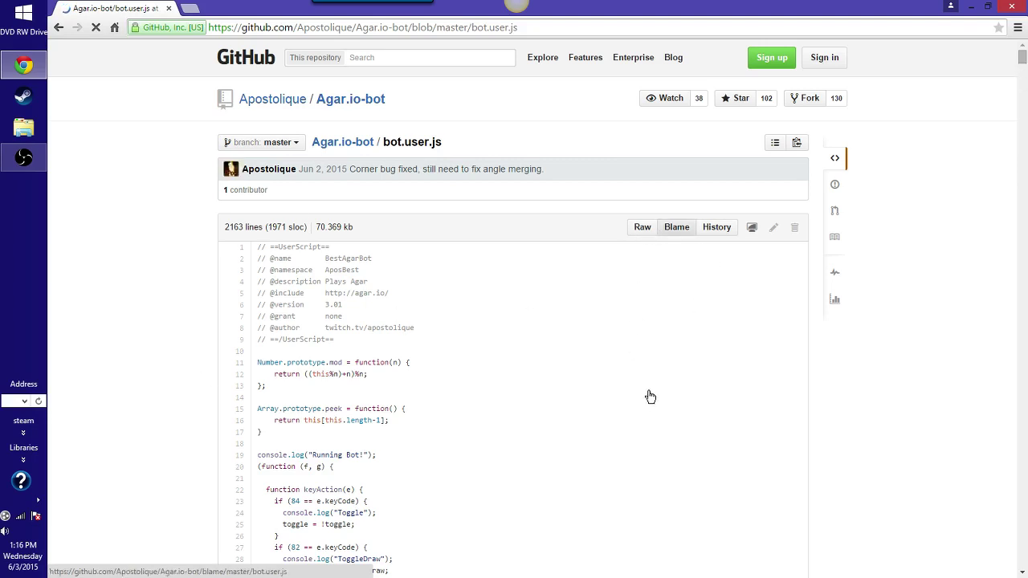
{"action": "left_click", "coordinate": [645, 228]}
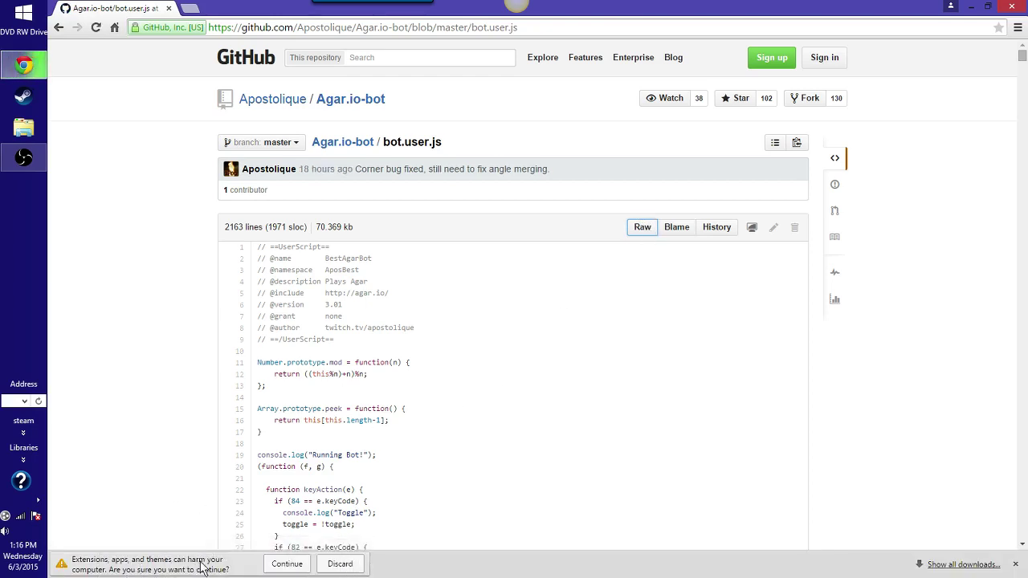
{"action": "left_click", "coordinate": [287, 564]}
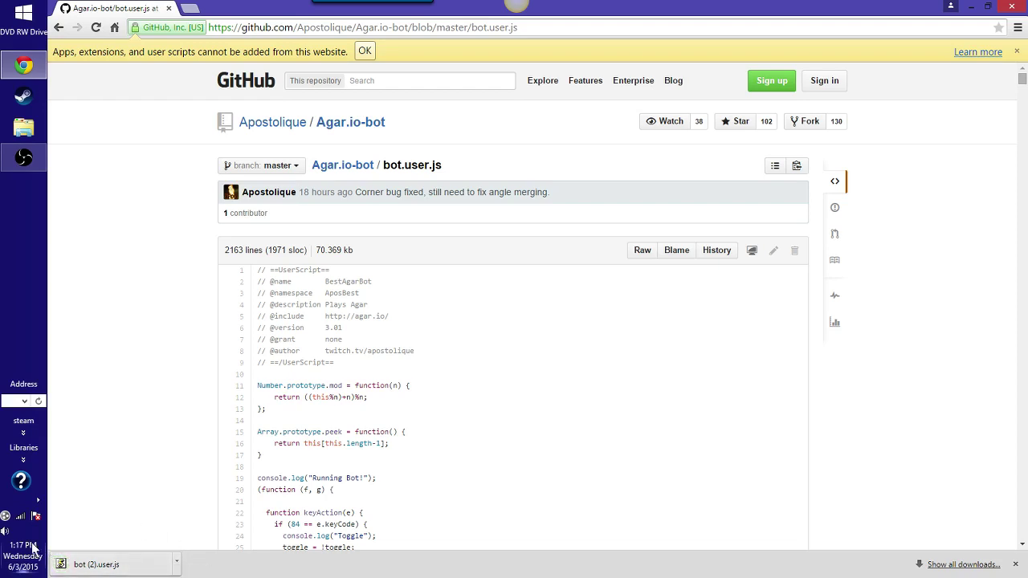
- Reveal bot (2).user.js in Downloads and run it despite the security warning
{"action": "right_click", "coordinate": [166, 564]}
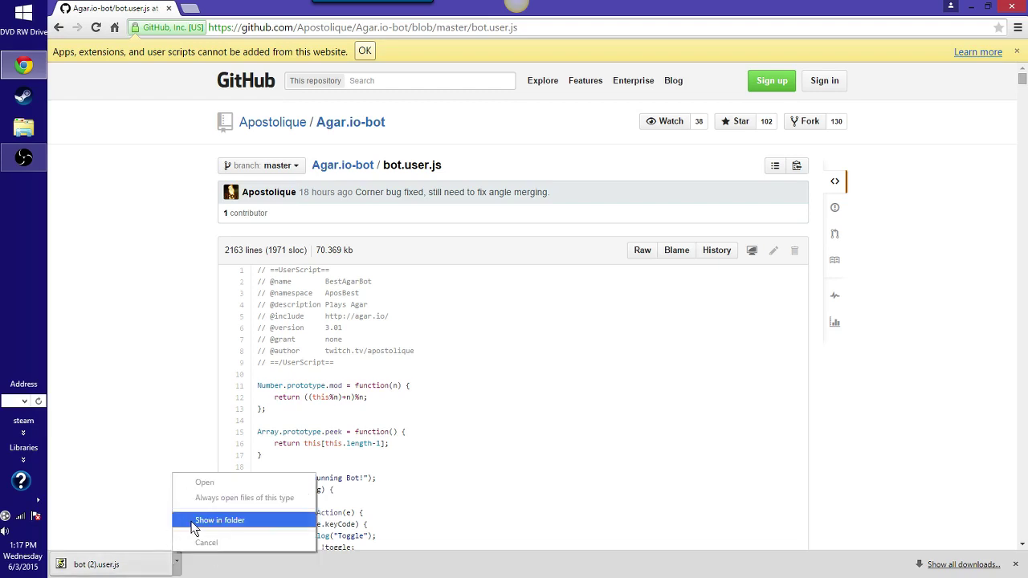
{"action": "left_click", "coordinate": [177, 522]}
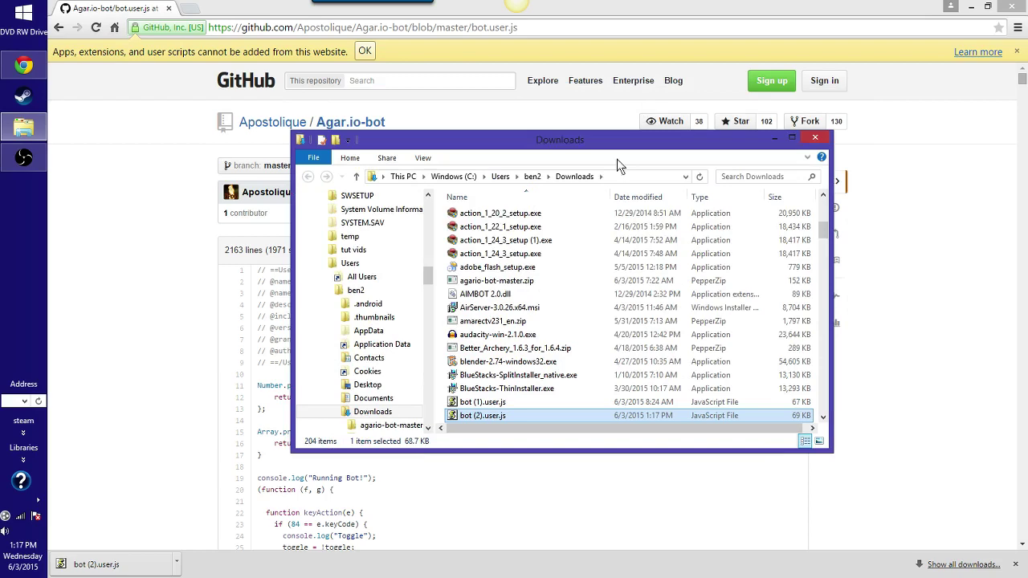
{"action": "right_click", "coordinate": [529, 415]}
{"action": "left_click", "coordinate": [506, 411]}
{"action": "double_click", "coordinate": [506, 411]}
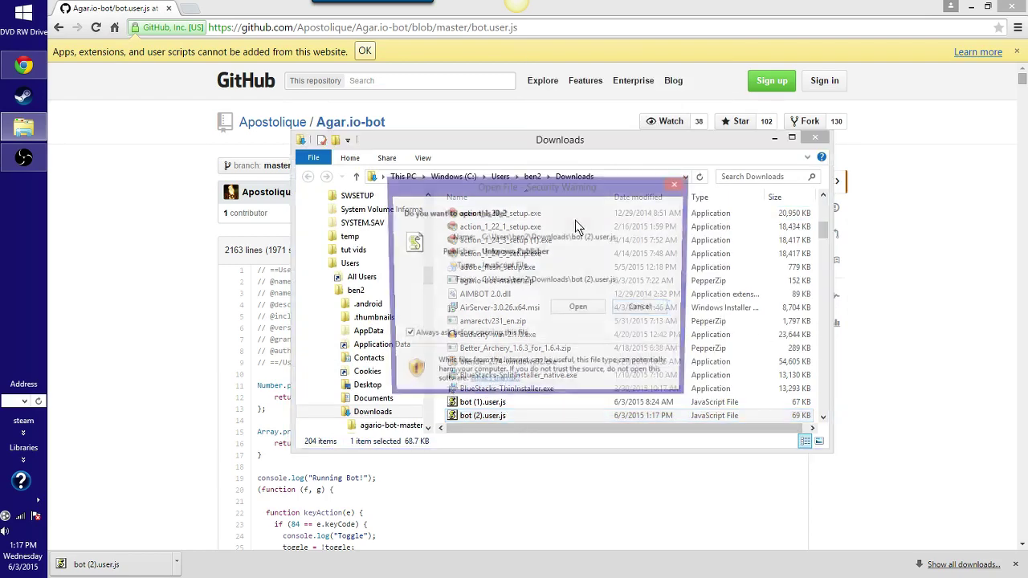
{"action": "left_click", "coordinate": [582, 310]}
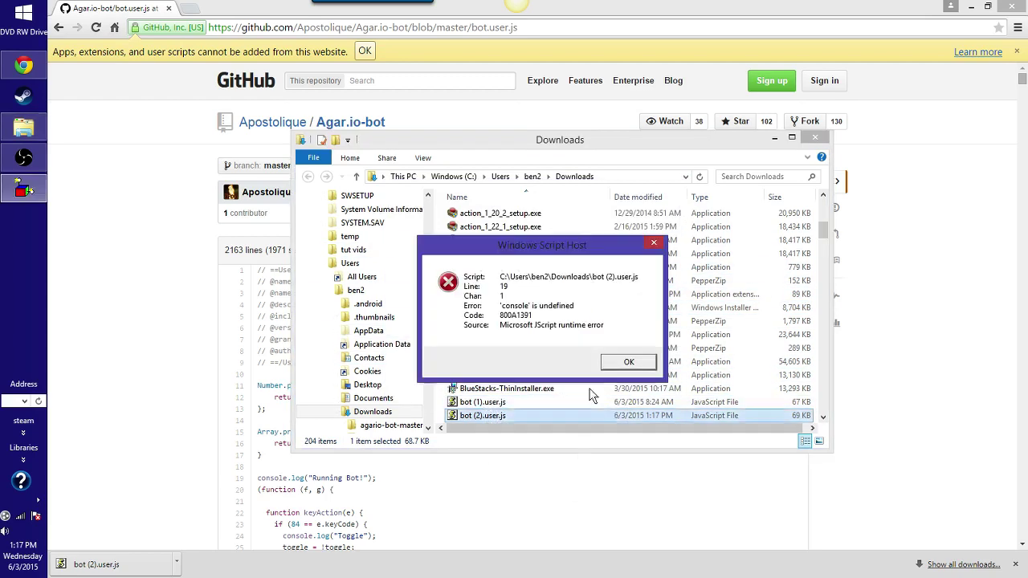
- Dismiss the Windows Script Host error and return to Chrome
{"action": "left_click", "coordinate": [626, 360]}
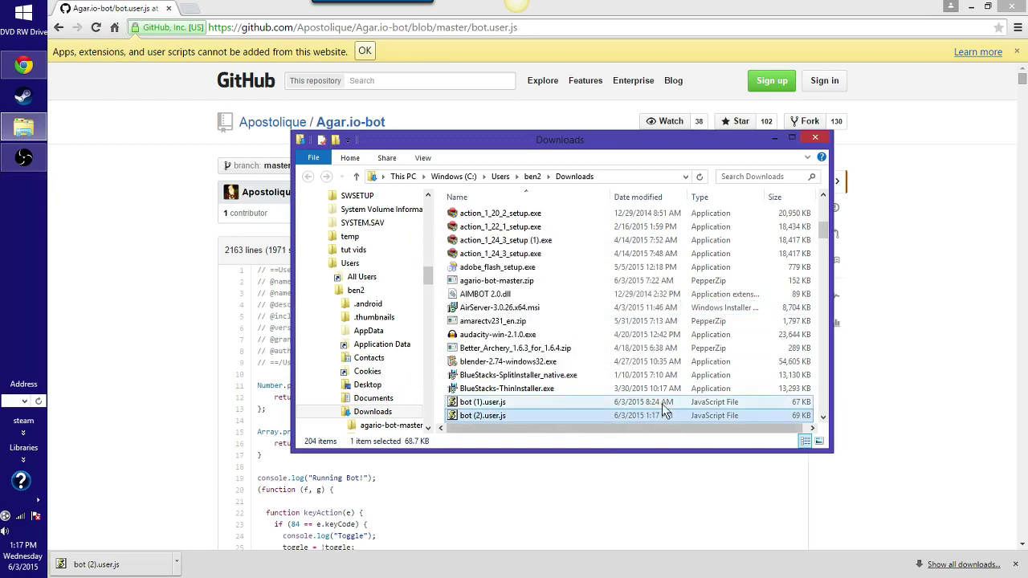
{"action": "right_click", "coordinate": [620, 420]}
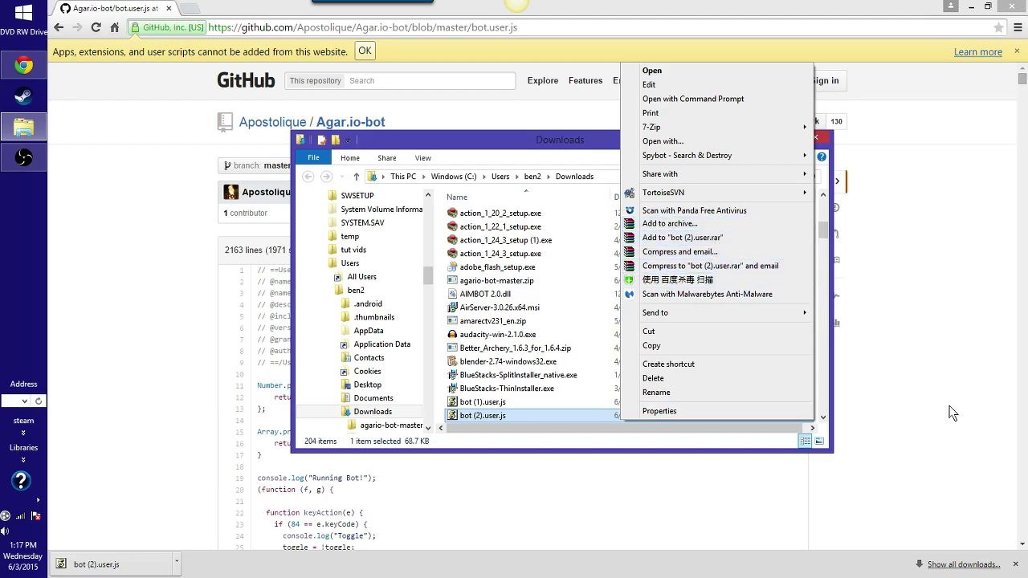
{"action": "left_click", "coordinate": [777, 524]}
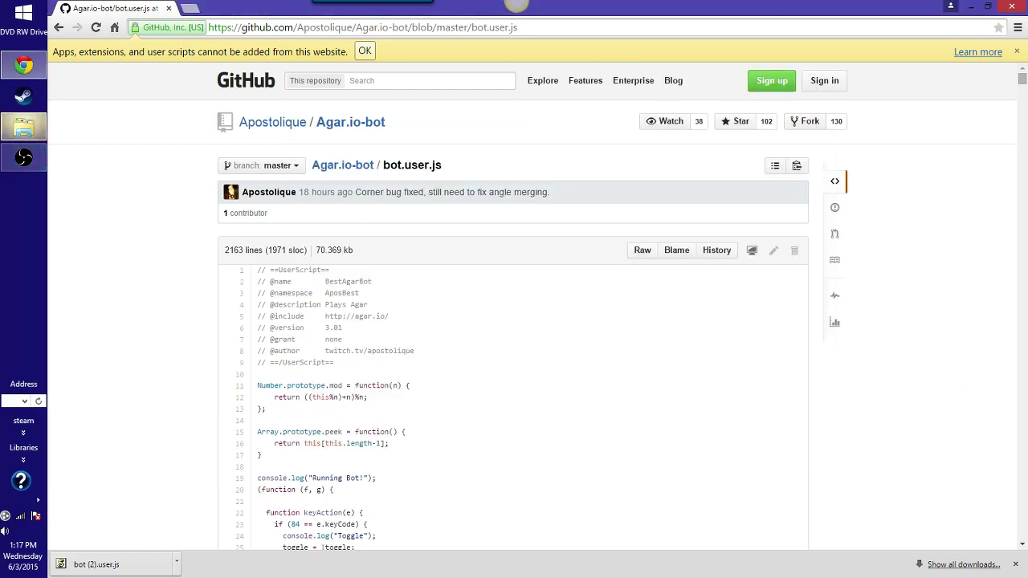
- Open Chrome's Extensions page through the main menu's More tools
{"action": "mouse_move", "coordinate": [23, 127]}
{"action": "left_click", "coordinate": [112, 143]}
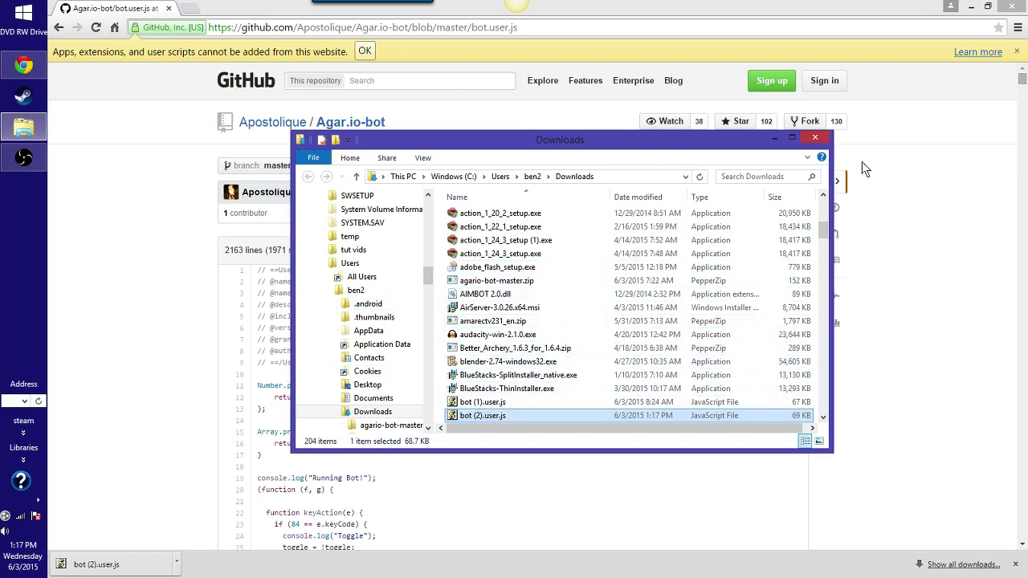
{"action": "left_click", "coordinate": [1017, 28]}
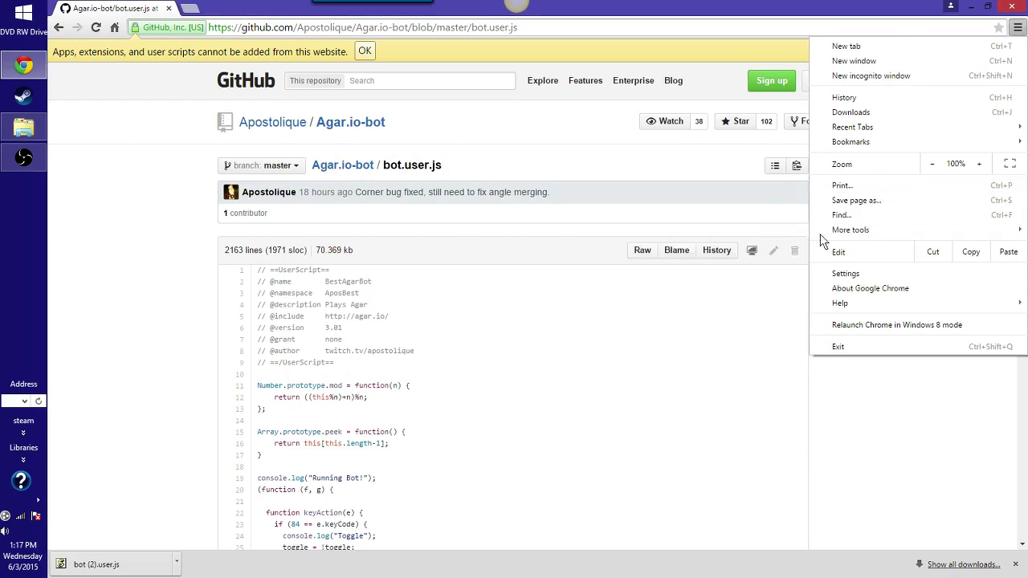
{"action": "mouse_move", "coordinate": [849, 230]}
{"action": "left_click", "coordinate": [735, 246]}
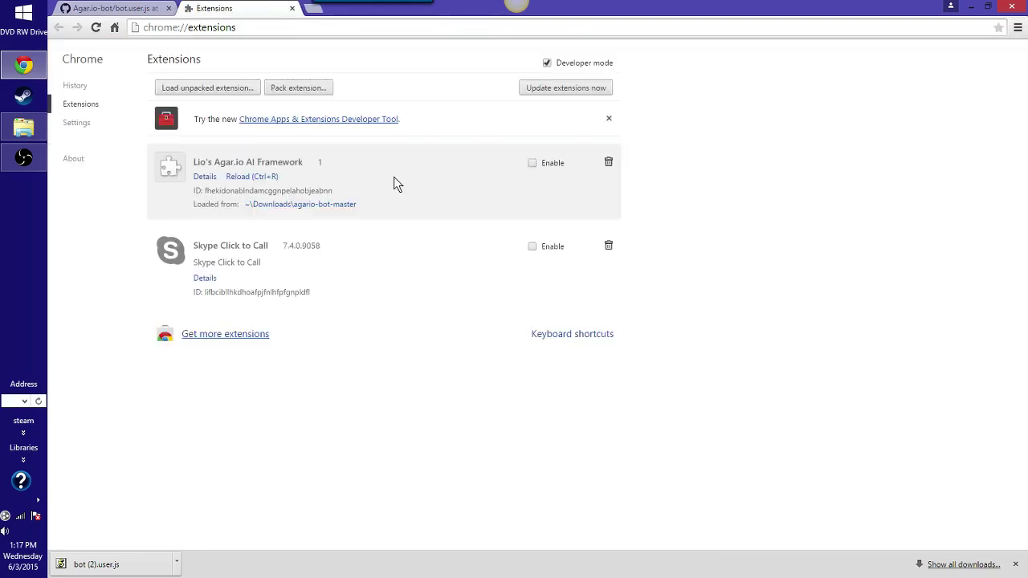
- Remove the old Lio's Agar.io AI Framework extension from Chrome
{"action": "left_click", "coordinate": [608, 163]}
{"action": "left_click", "coordinate": [565, 142]}
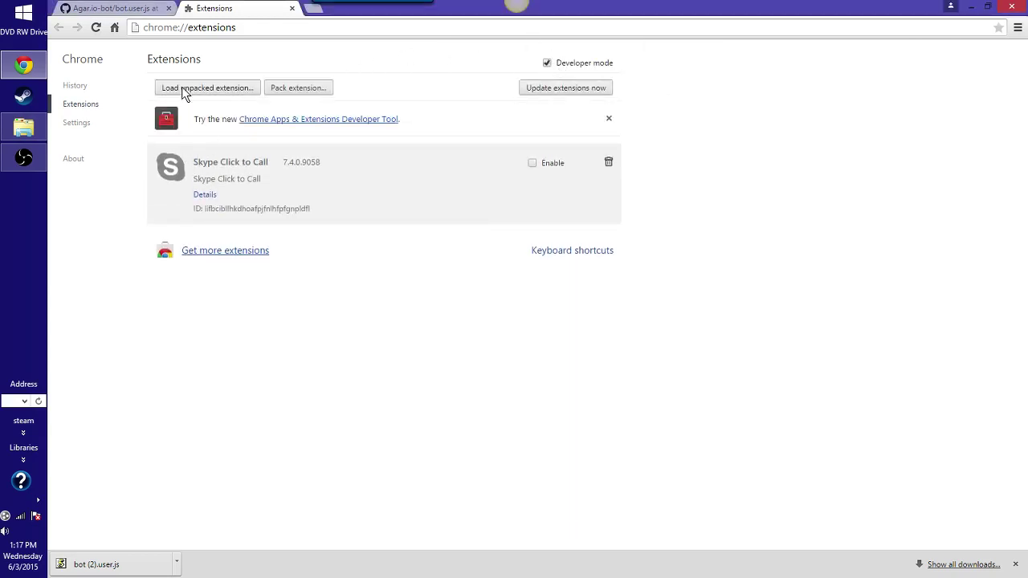
{"action": "left_click", "coordinate": [208, 88]}
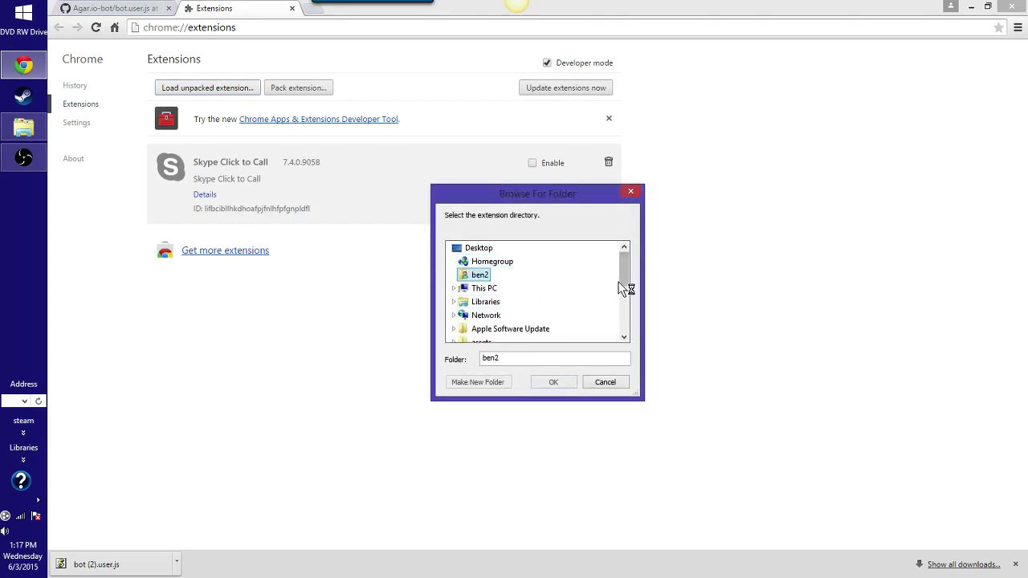
- Choose Downloads > agario-bot-master as the unpacked extension folder
{"action": "scroll", "coordinate": [622, 281], "scroll_direction": "down", "scroll_amount": 2}
{"action": "scroll", "coordinate": [620, 284], "scroll_direction": "down", "scroll_amount": 2}
{"action": "mouse_move", "coordinate": [620, 284]}
{"action": "left_mouse_down"}
{"action": "mouse_move", "coordinate": [627, 297]}
{"action": "mouse_move", "coordinate": [620, 271]}
{"action": "left_mouse_up"}
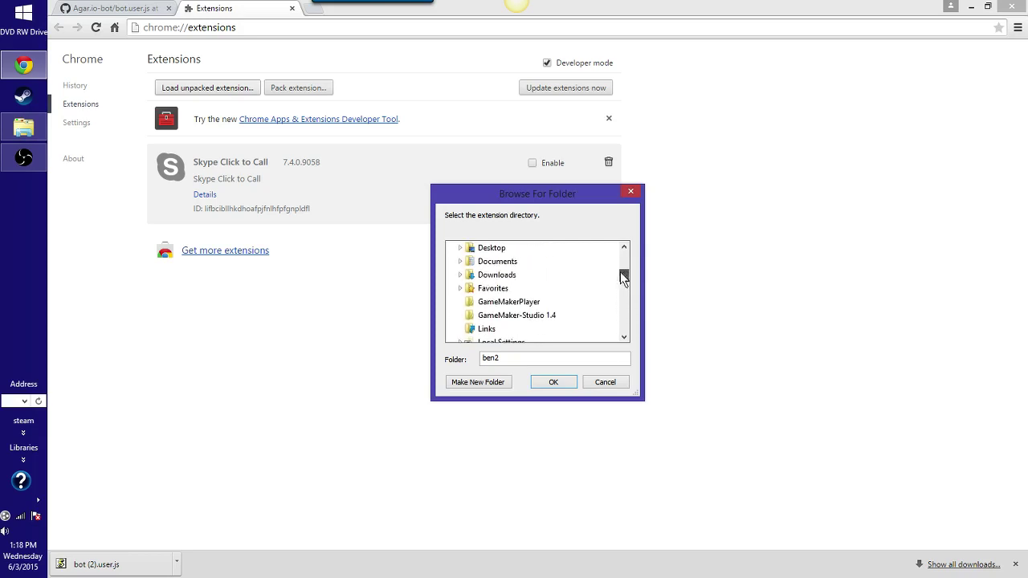
{"action": "double_click", "coordinate": [496, 274]}
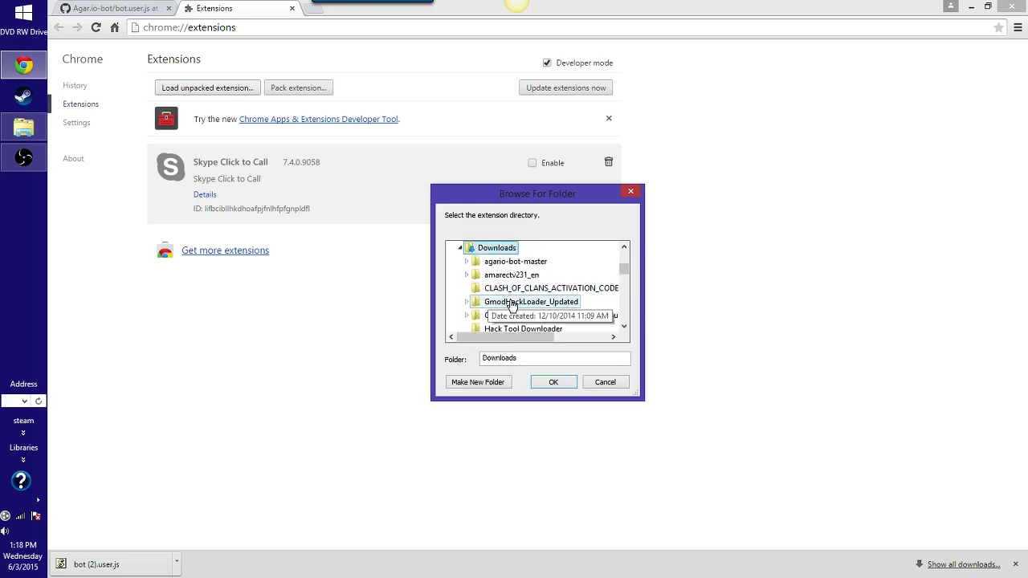
{"action": "double_click", "coordinate": [527, 262]}
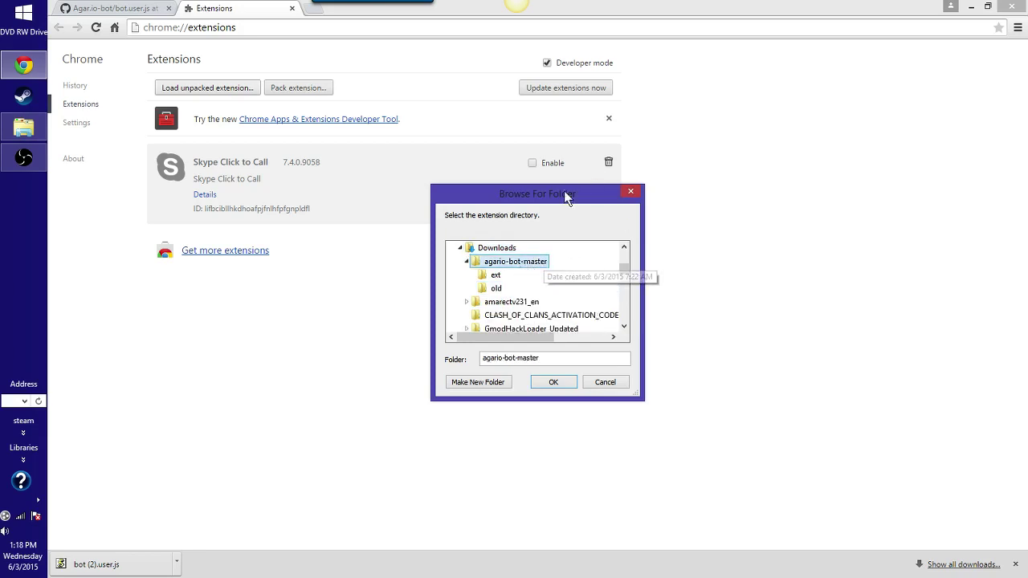
{"action": "mouse_move", "coordinate": [624, 271]}
{"action": "left_mouse_down"}
{"action": "mouse_move", "coordinate": [625, 330]}
{"action": "mouse_move", "coordinate": [619, 265]}
{"action": "left_mouse_up"}
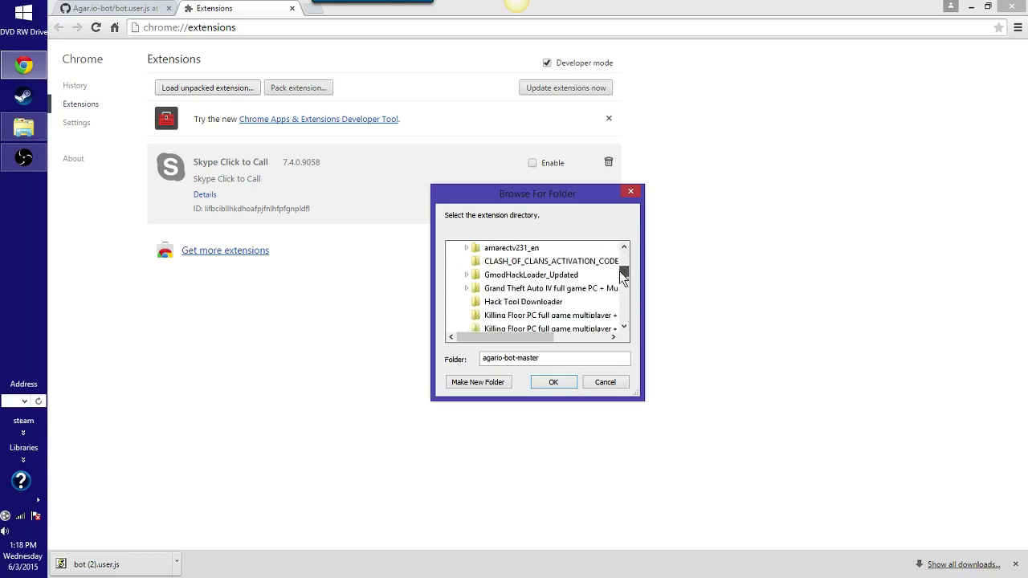
{"action": "mouse_move", "coordinate": [23, 127]}
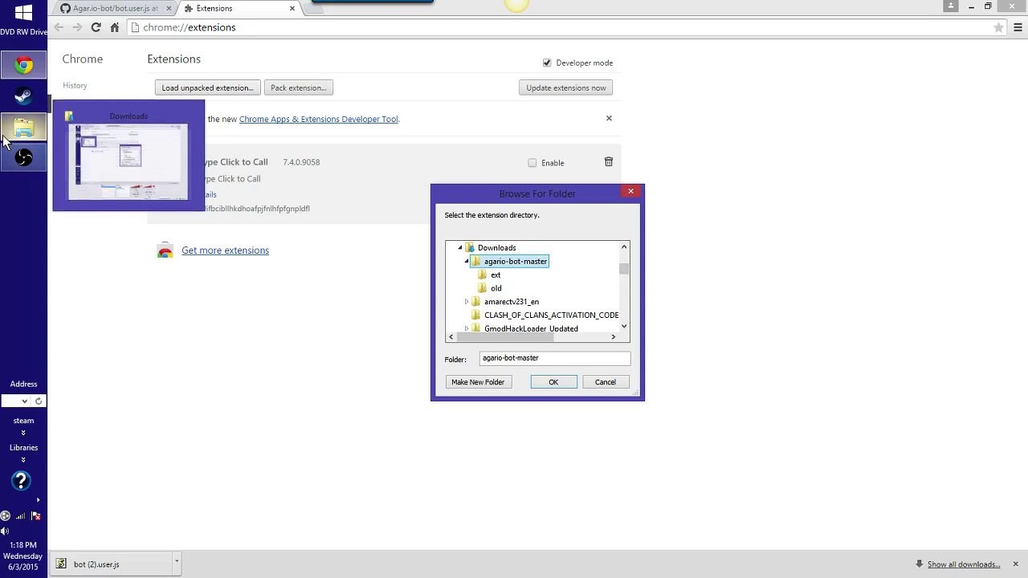
{"action": "left_click", "coordinate": [113, 144]}
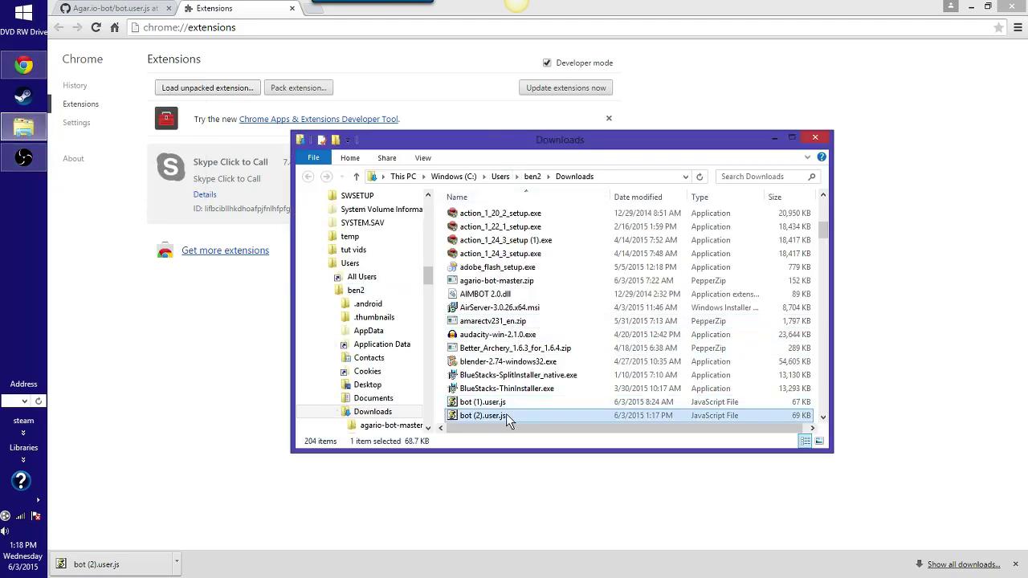
{"action": "right_click", "coordinate": [506, 414]}
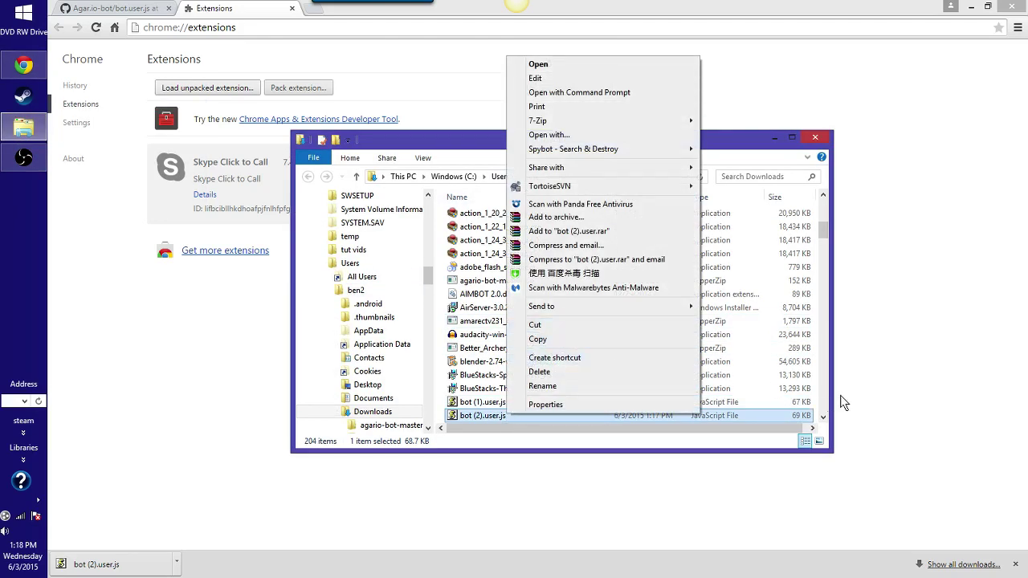
{"action": "left_click", "coordinate": [815, 377]}
{"action": "scroll", "coordinate": [729, 365], "scroll_direction": "up", "scroll_amount": 5}
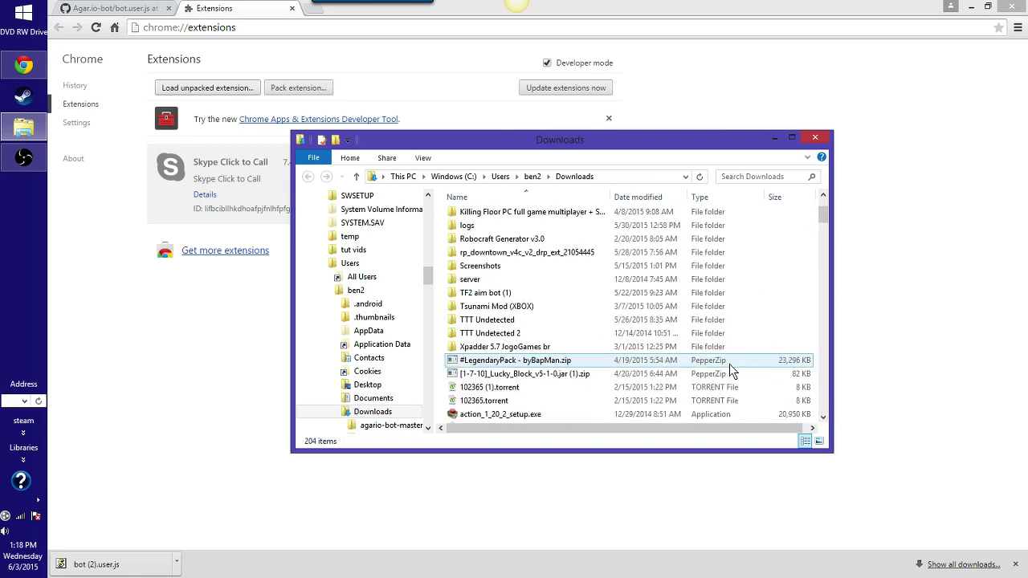
{"action": "scroll", "coordinate": [730, 366], "scroll_direction": "up", "scroll_amount": 1}
{"action": "scroll", "coordinate": [729, 365], "scroll_direction": "up", "scroll_amount": 1}
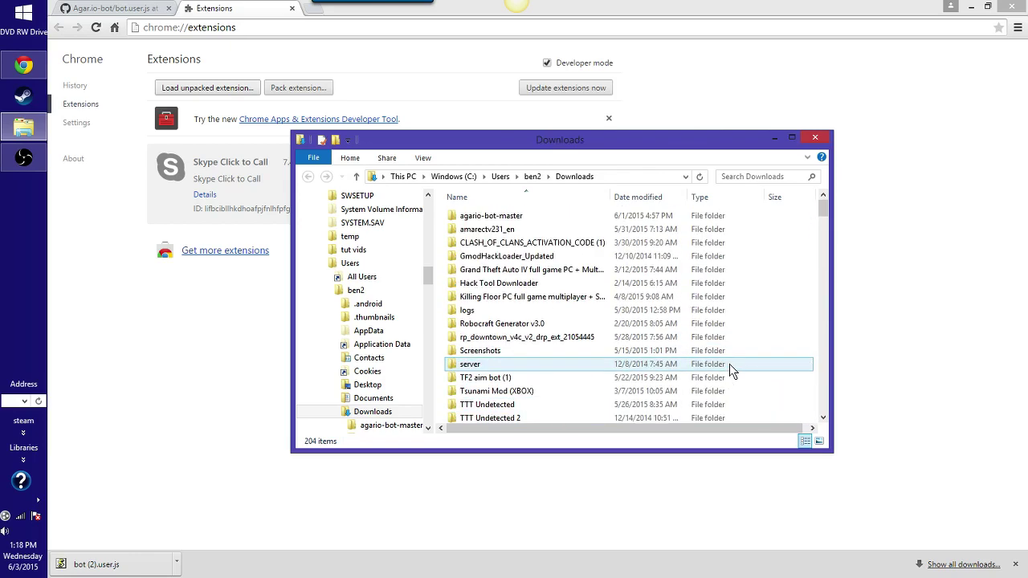
{"action": "left_click", "coordinate": [543, 217]}
{"action": "scroll", "coordinate": [545, 233], "scroll_direction": "down", "scroll_amount": 4}
{"action": "scroll", "coordinate": [544, 241], "scroll_direction": "up", "scroll_amount": 4}
{"action": "scroll", "coordinate": [544, 241], "scroll_direction": "down", "scroll_amount": 6}
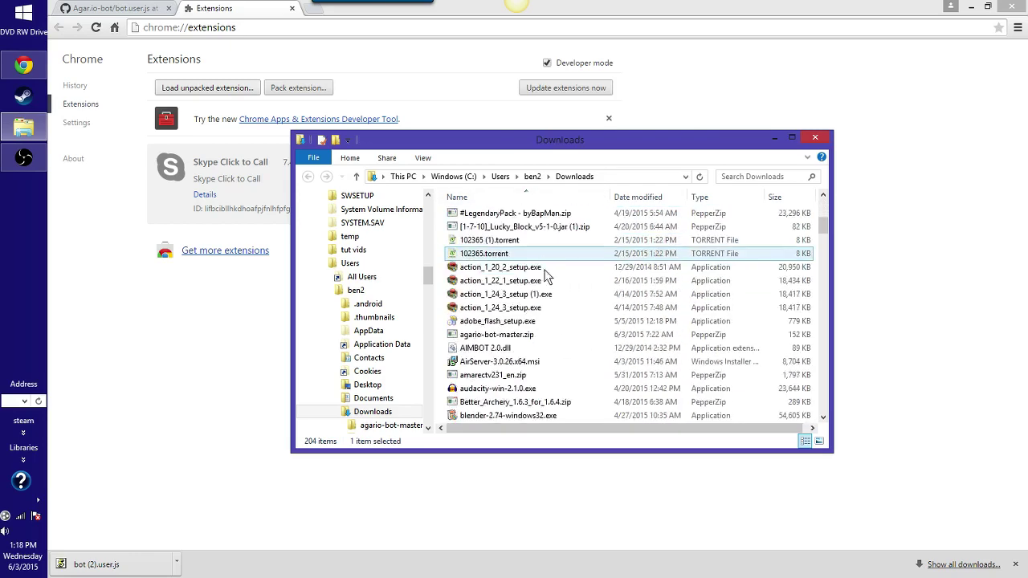
{"action": "scroll", "coordinate": [545, 241], "scroll_direction": "down", "scroll_amount": 2}
{"action": "scroll", "coordinate": [520, 416], "scroll_direction": "down", "scroll_amount": 4}
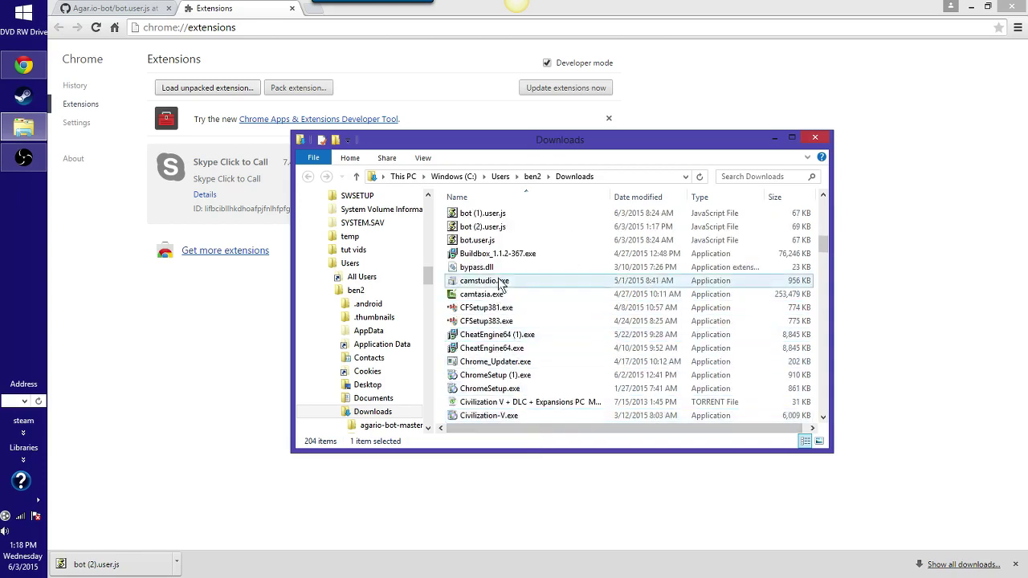
{"action": "left_click", "coordinate": [504, 240]}
{"action": "right_click", "coordinate": [504, 240]}
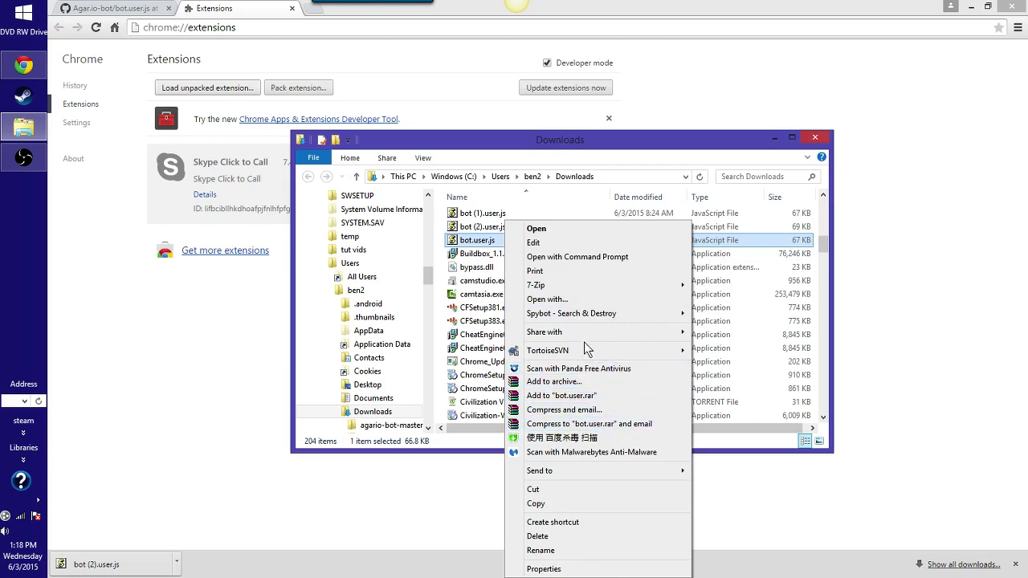
{"action": "left_click", "coordinate": [825, 248]}
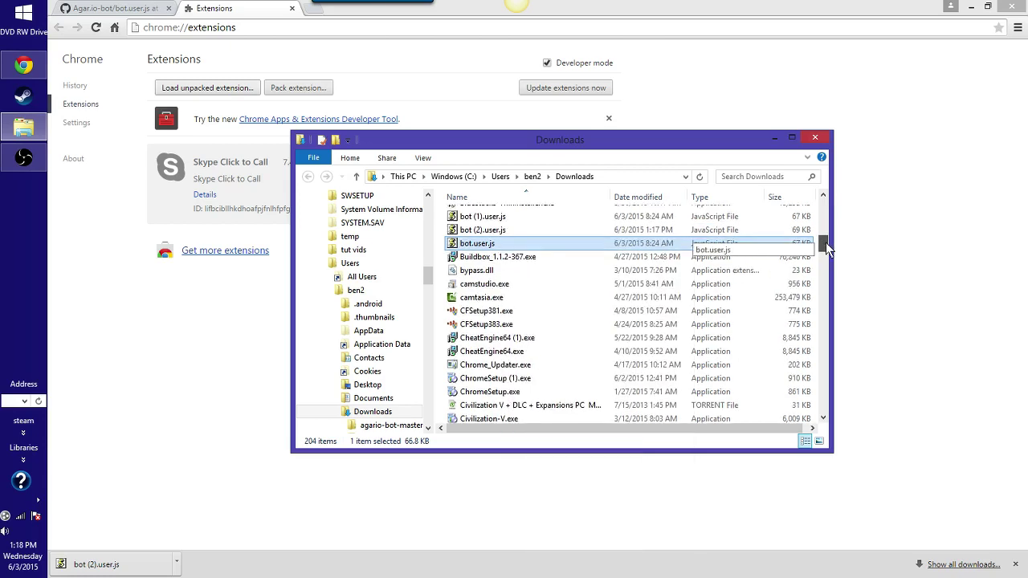
{"action": "left_click_drag", "start_coordinate": [825, 247], "coordinate": [828, 245]}
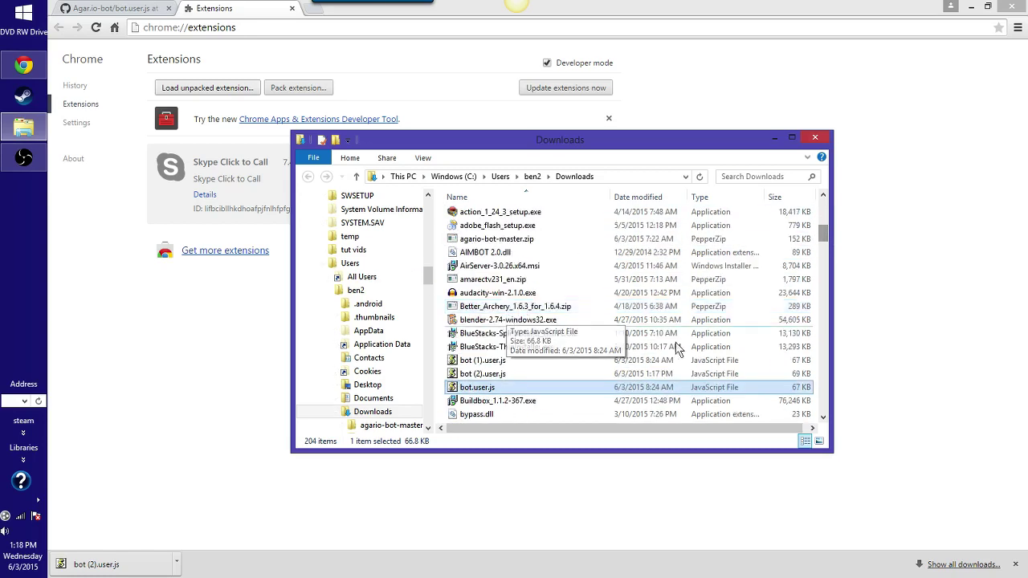
{"action": "scroll", "coordinate": [562, 337], "scroll_direction": "up", "scroll_amount": 15}
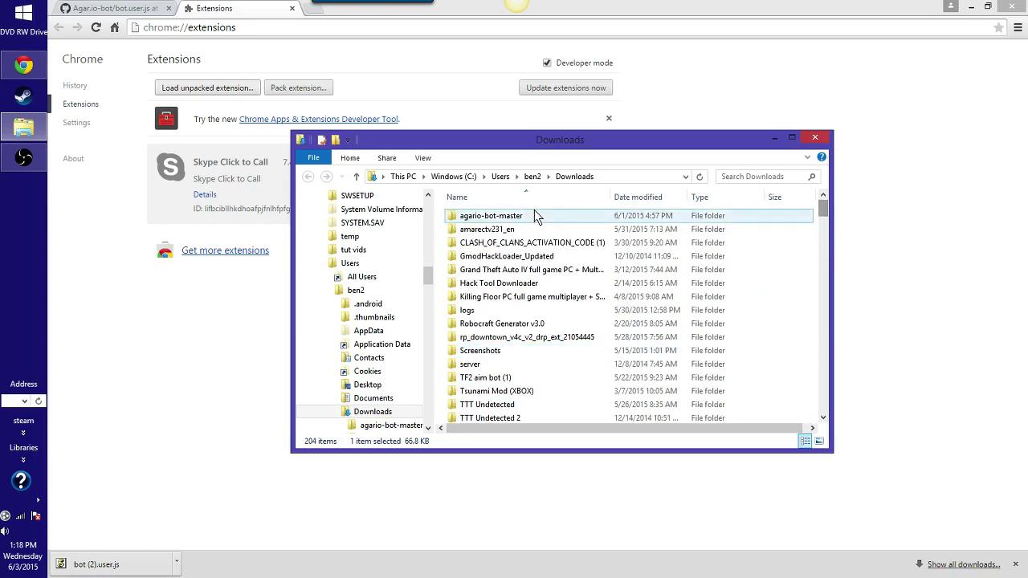
{"action": "left_click", "coordinate": [534, 214]}
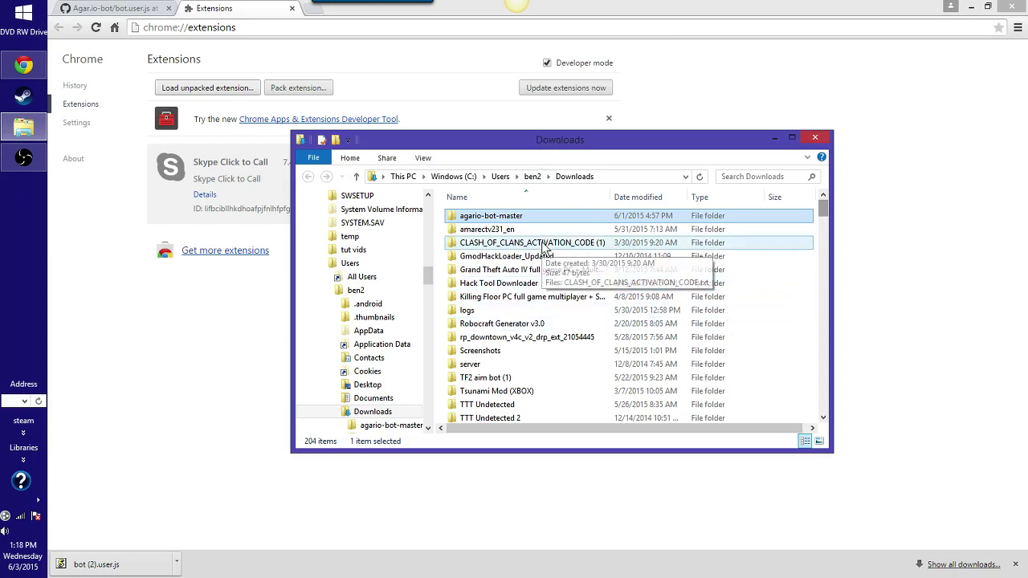
{"action": "left_click_drag", "start_coordinate": [510, 135], "coordinate": [278, 166]}
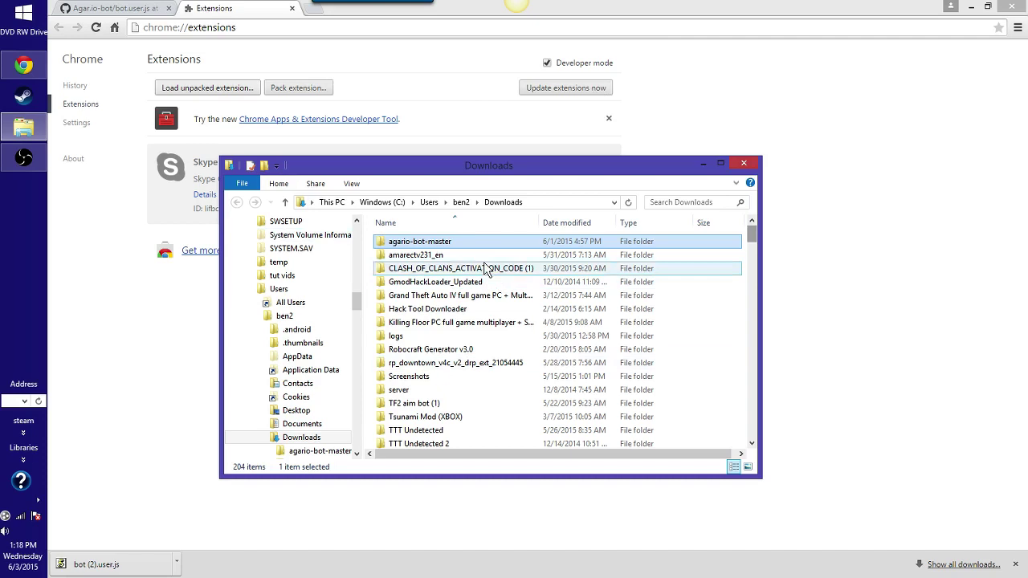
{"action": "left_click", "coordinate": [181, 88]}
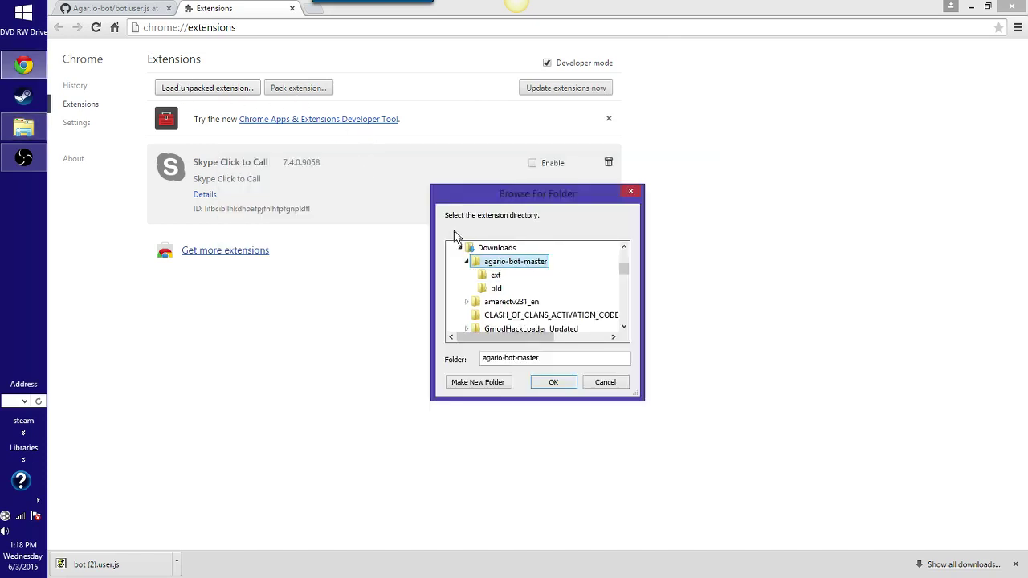
- Load agario-bot-master as the unpacked extension and close the GitHub bot.user.js tab
{"action": "left_click", "coordinate": [572, 384]}
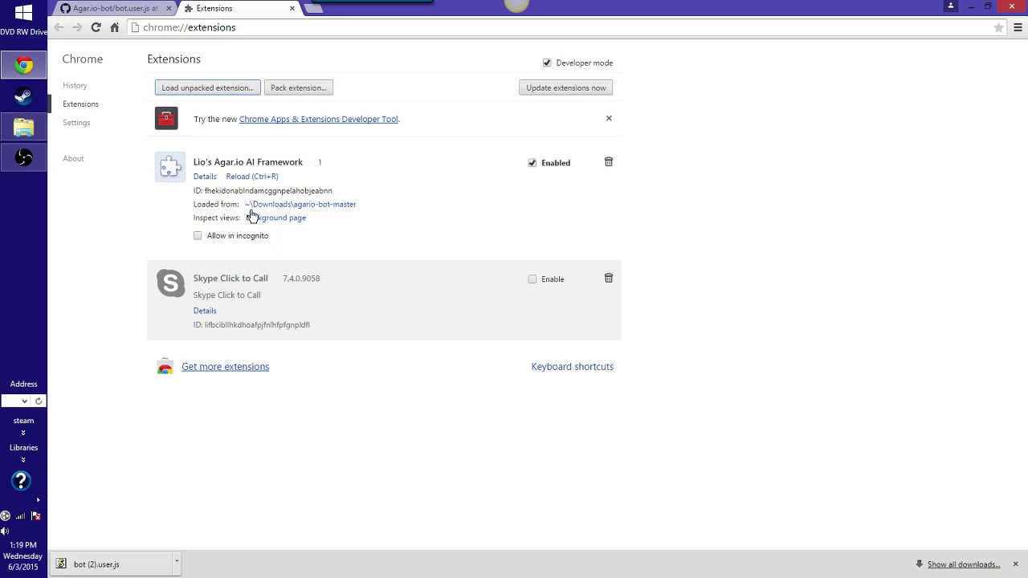
{"action": "left_click", "coordinate": [168, 8]}
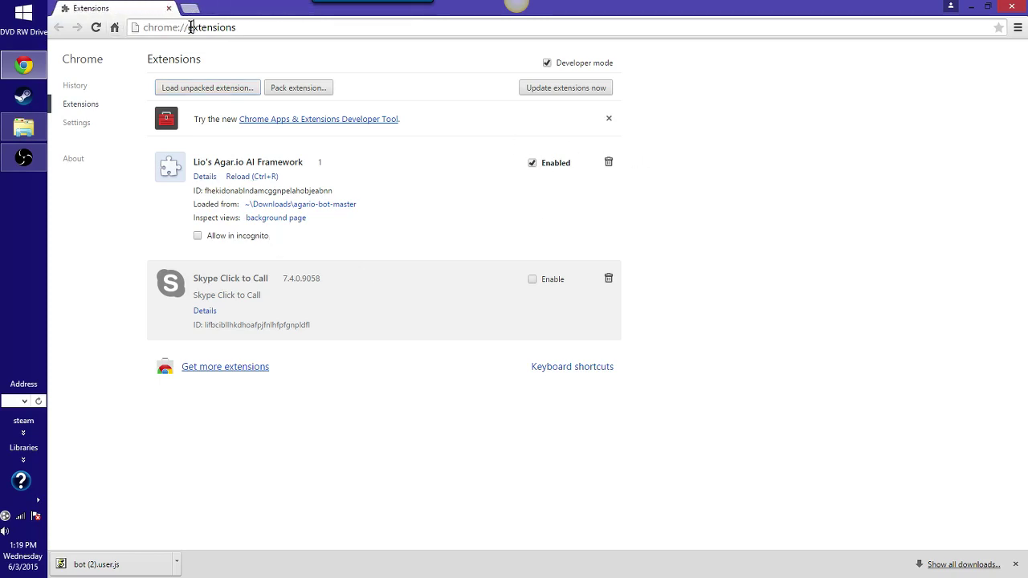
- Go to agar.io, close the download shelf, and start a game
{"action": "left_click", "coordinate": [191, 28]}
{"action": "type", "text": "agar.io"}
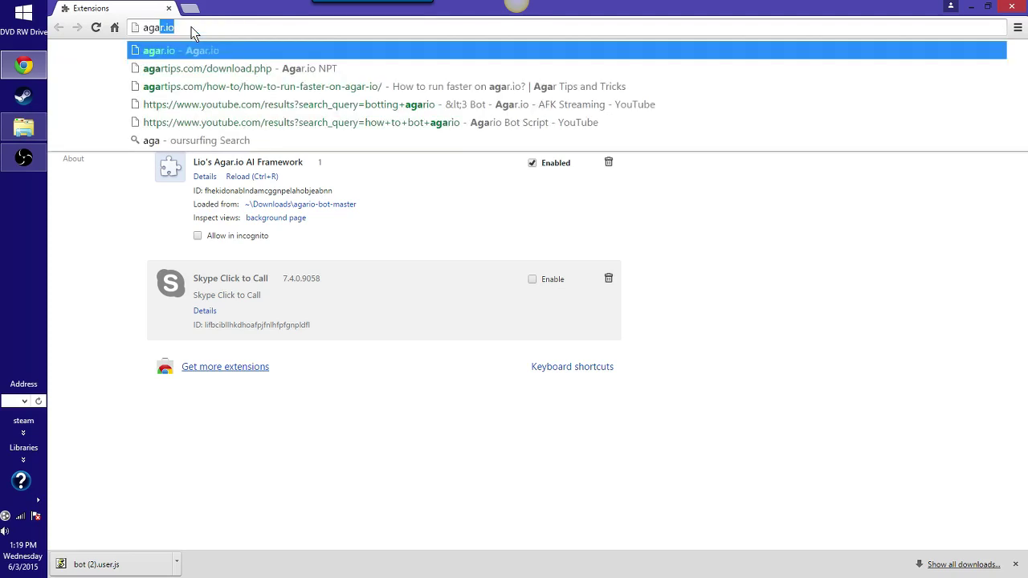
{"action": "key", "text": "Return"}
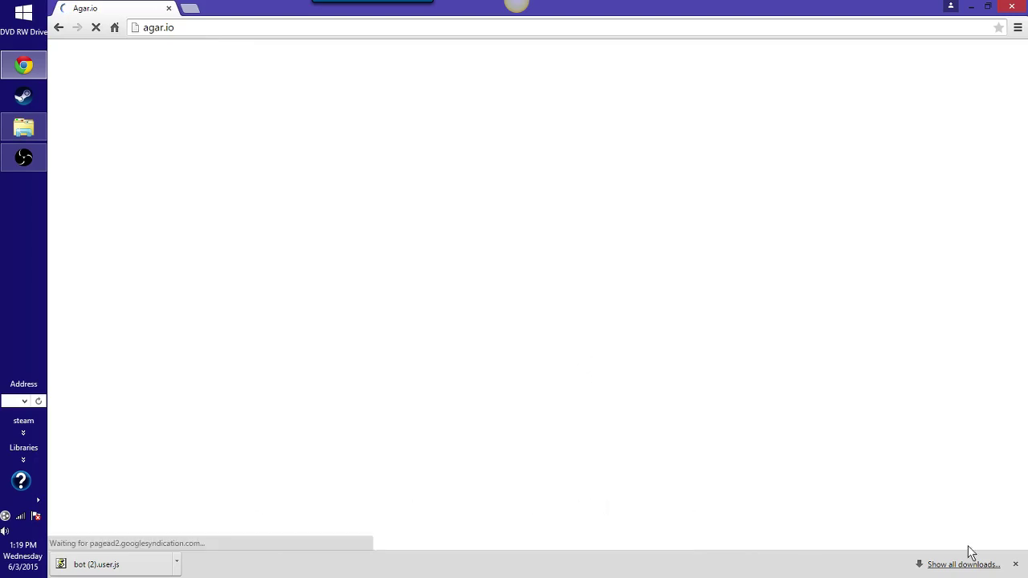
{"action": "left_click", "coordinate": [1016, 564]}
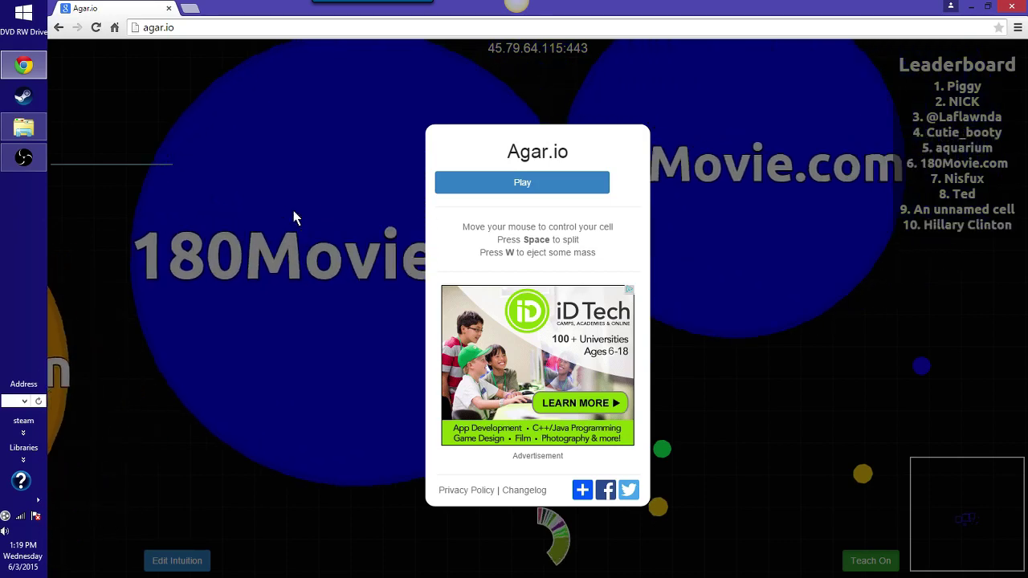
{"action": "left_click", "coordinate": [545, 193]}
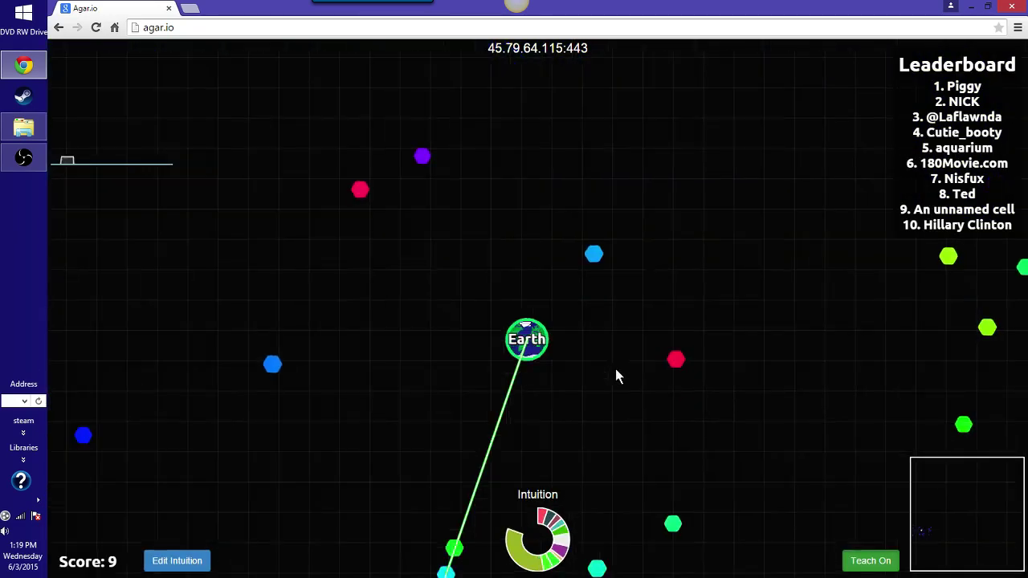